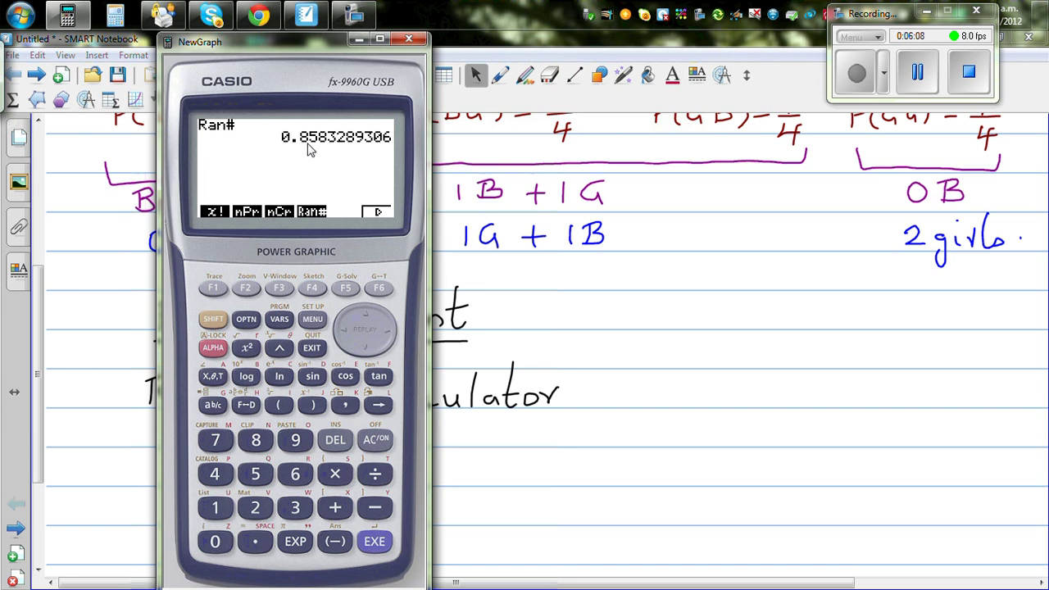
Step: In dark-blue pen, write 'Decision → Odd # (1,3,5,7,9)' below the calculator line
left_click(709, 316)
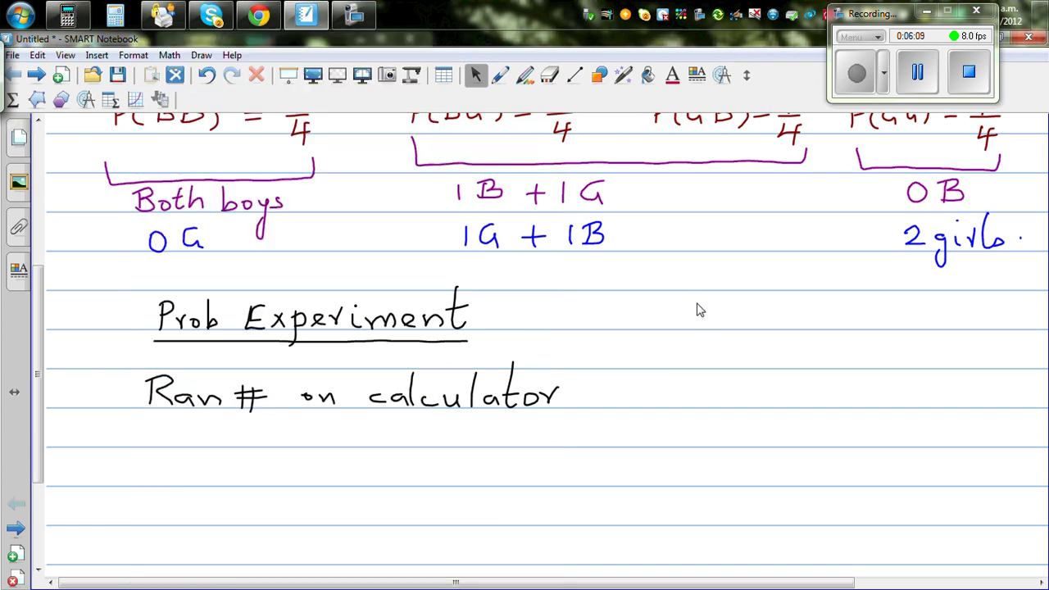
left_click(499, 75)
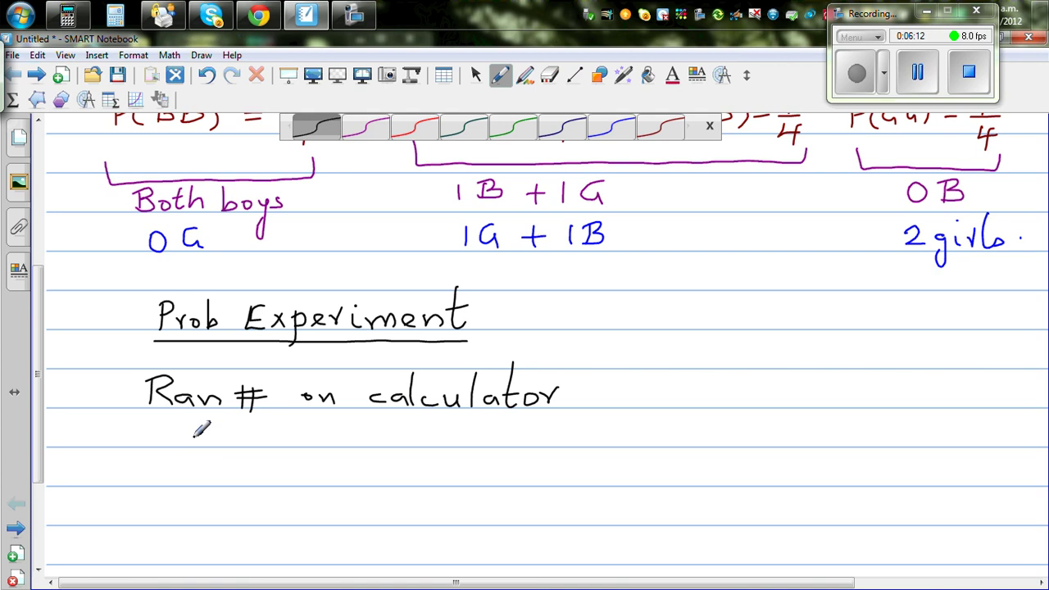
left_click(565, 131)
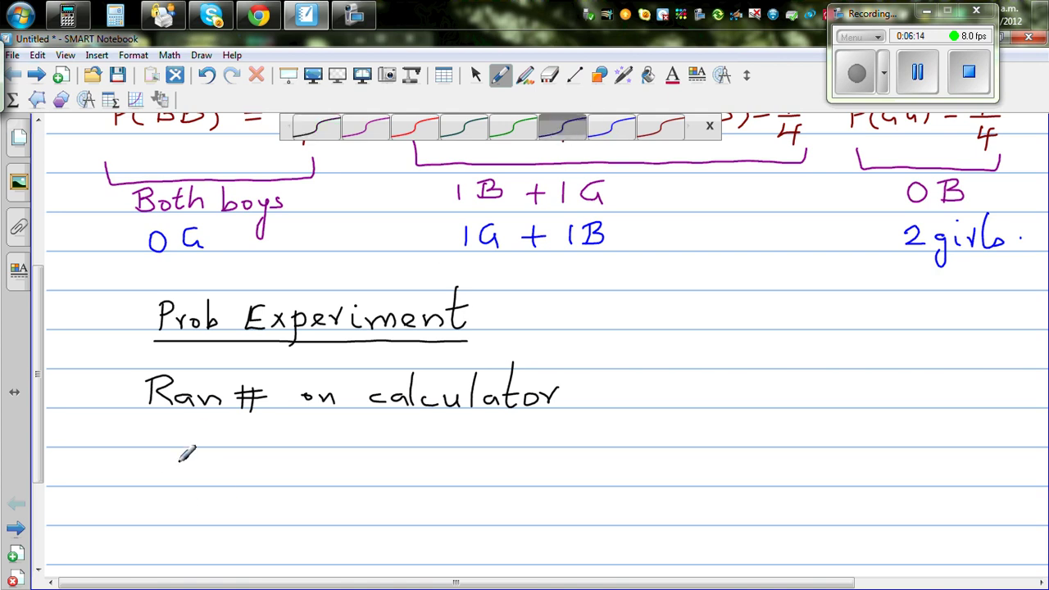
mouse_move(167, 465)
left_mouse_down()
mouse_move(223, 482)
mouse_move(229, 459)
mouse_move(240, 481)
mouse_move(269, 461)
mouse_move(284, 476)
mouse_move(386, 479)
left_mouse_up()
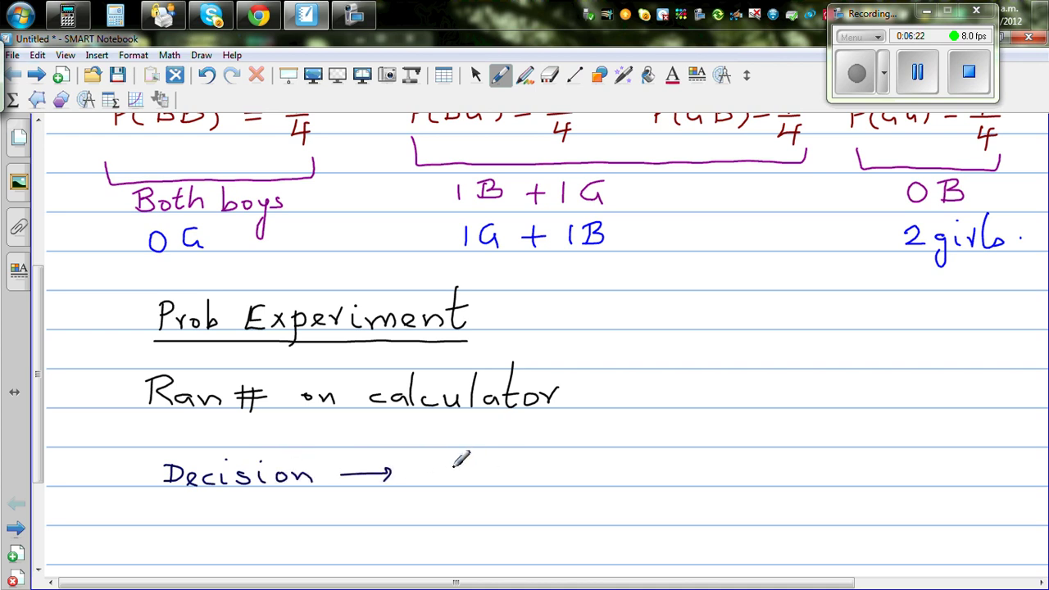
mouse_move(450, 464)
left_mouse_down()
mouse_move(483, 478)
mouse_move(498, 451)
mouse_move(542, 483)
left_mouse_up()
mouse_move(521, 465)
left_mouse_down()
mouse_move(557, 464)
mouse_move(556, 474)
mouse_move(598, 482)
left_mouse_up()
mouse_move(615, 461)
left_mouse_down()
mouse_move(649, 462)
mouse_move(647, 473)
mouse_move(665, 476)
mouse_move(694, 456)
mouse_move(739, 455)
mouse_move(747, 485)
left_mouse_up()
mouse_move(780, 463)
left_mouse_down()
mouse_move(765, 463)
mouse_move(776, 482)
mouse_move(793, 482)
left_mouse_up()
Step: Write 'Even # (0,2,4,6,8)' below it, with arrows mapping odd to B and even to G
left_click_drag(467, 505, 468, 525)
mouse_move(452, 515)
left_mouse_down()
mouse_move(491, 520)
mouse_move(499, 505)
mouse_move(514, 525)
left_mouse_up()
left_click(479, 516)
left_click_drag(517, 524, 547, 524)
mouse_move(565, 498)
left_mouse_down()
mouse_move(560, 523)
mouse_move(573, 506)
left_mouse_up()
mouse_move(540, 516)
left_mouse_down()
mouse_move(622, 518)
mouse_move(644, 504)
mouse_move(659, 522)
mouse_move(702, 522)
left_mouse_up()
mouse_move(716, 513)
left_mouse_down()
mouse_move(712, 524)
mouse_move(783, 512)
mouse_move(798, 525)
mouse_move(831, 505)
mouse_move(842, 524)
left_mouse_up()
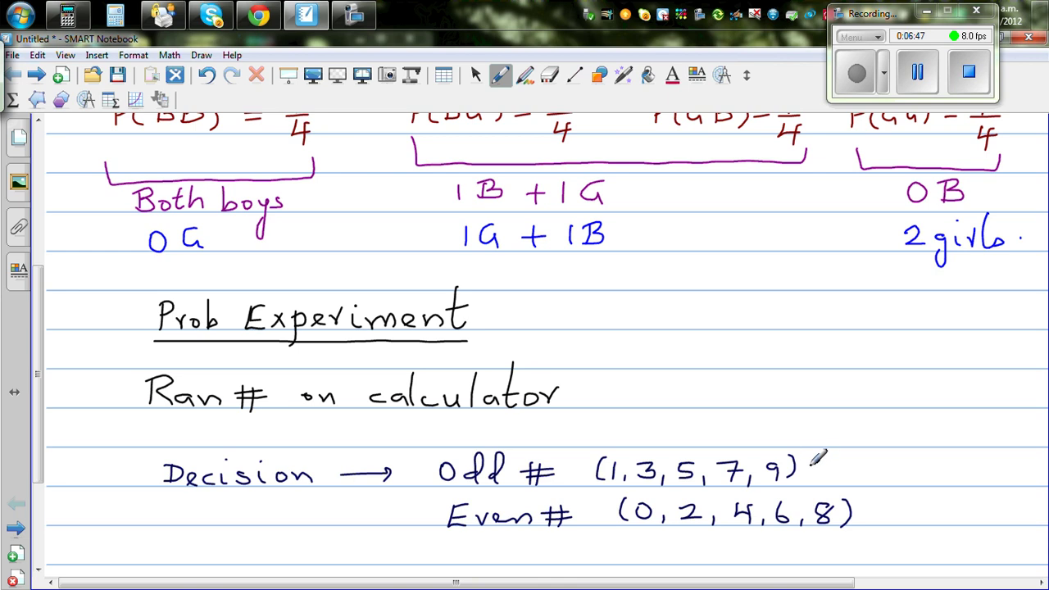
mouse_move(819, 465)
left_mouse_down()
mouse_move(900, 475)
mouse_move(913, 458)
mouse_move(906, 473)
left_mouse_up()
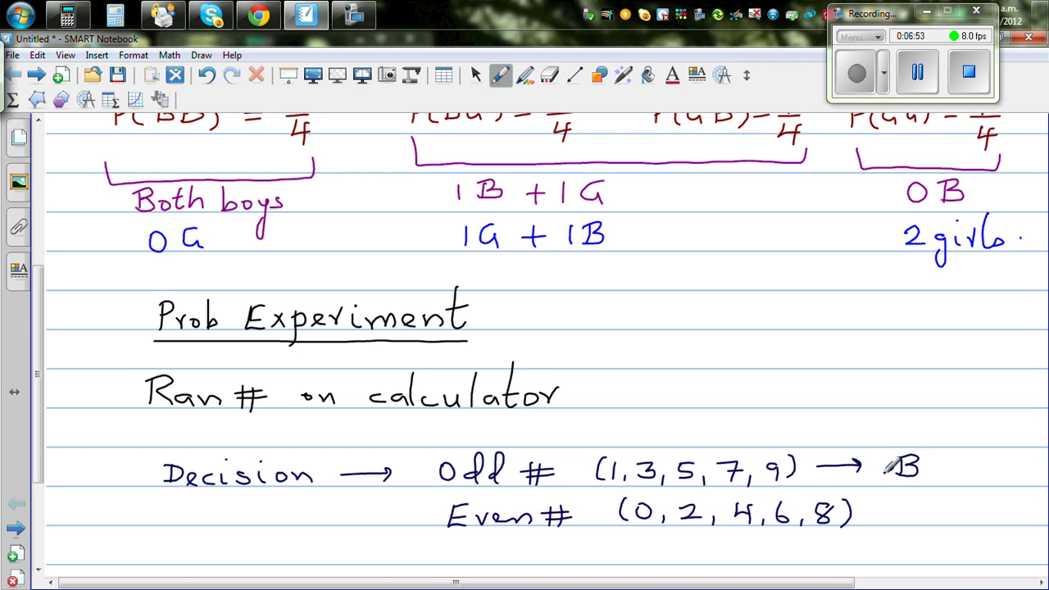
left_click_drag(866, 514, 947, 511)
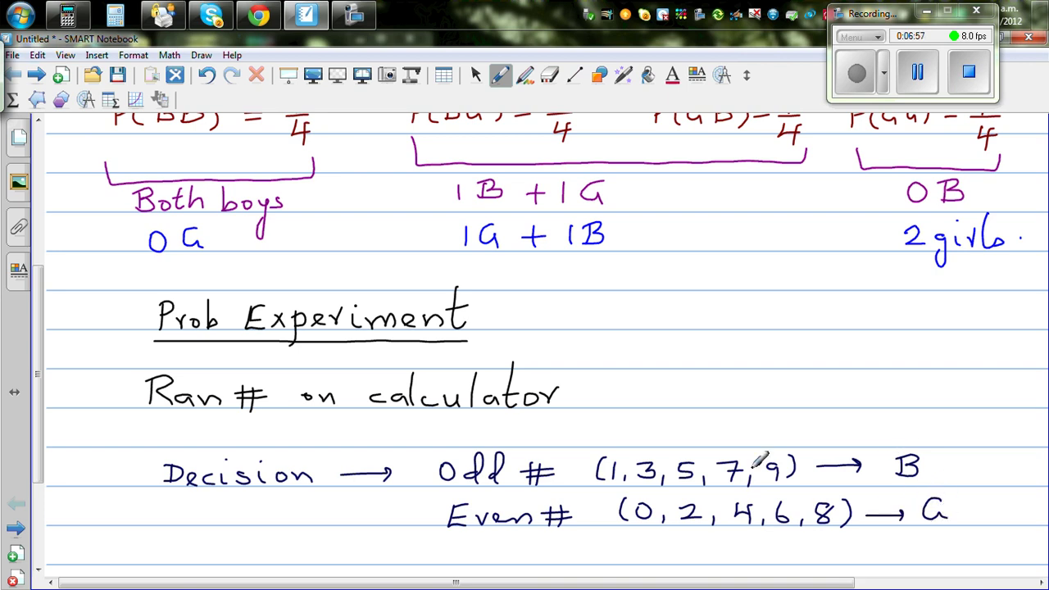
left_click_drag(39, 295, 41, 373)
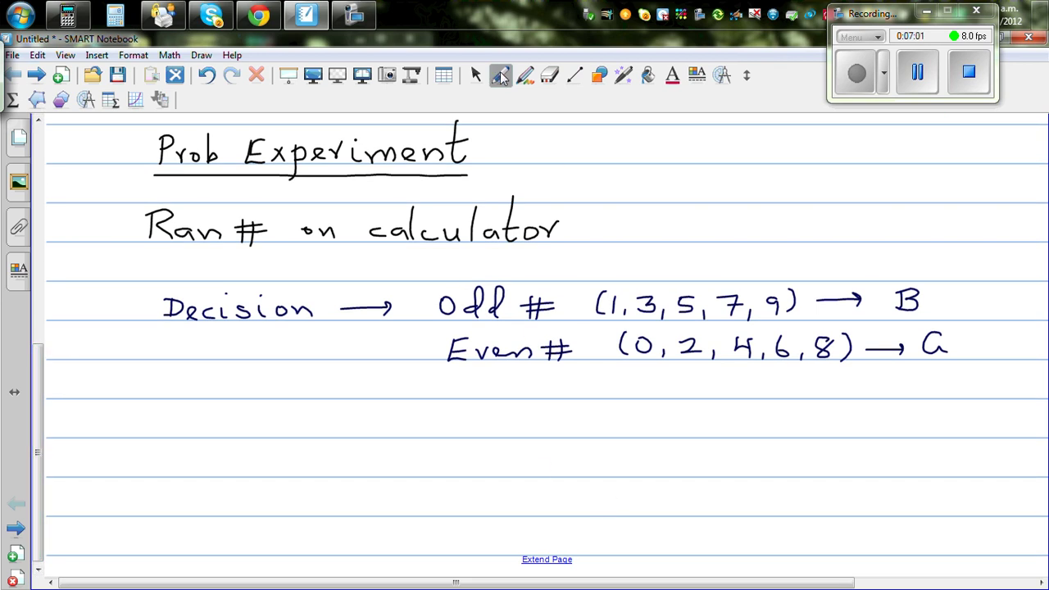
Step: In black ink, write and underline the 'Family #' heading and number rows 1 to 3
left_click(502, 75)
left_click(323, 123)
mouse_move(104, 412)
left_mouse_down()
mouse_move(103, 432)
mouse_move(127, 408)
mouse_move(117, 419)
mouse_move(188, 417)
mouse_move(192, 469)
left_mouse_up()
mouse_move(233, 400)
left_mouse_down()
mouse_move(228, 436)
mouse_move(240, 434)
left_mouse_up()
mouse_move(221, 418)
left_mouse_down()
mouse_move(247, 418)
mouse_move(221, 425)
left_mouse_up()
left_click_drag(96, 440, 236, 438)
mouse_move(154, 455)
left_mouse_down()
mouse_move(176, 539)
mouse_move(154, 542)
left_mouse_up()
Step: Write and underline the 'Ran #' column heading
mouse_move(340, 412)
left_mouse_down()
mouse_move(344, 435)
mouse_move(386, 420)
mouse_move(413, 422)
mouse_move(408, 436)
mouse_move(426, 442)
left_mouse_up()
left_click_drag(437, 405, 434, 441)
left_click_drag(422, 424, 459, 427)
left_click_drag(347, 440, 457, 440)
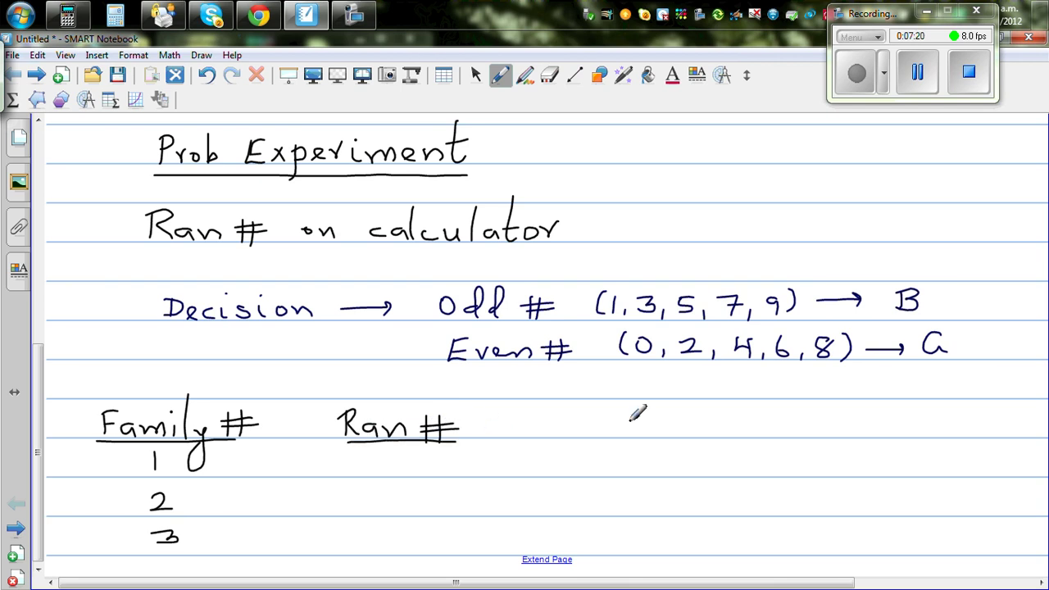
mouse_move(595, 413)
left_mouse_down()
mouse_move(598, 426)
mouse_move(619, 409)
left_mouse_up()
Step: Write and underline the 'Type of family' column heading
mouse_move(617, 414)
left_mouse_down()
mouse_move(628, 420)
mouse_move(617, 457)
mouse_move(635, 455)
mouse_move(640, 435)
mouse_move(690, 431)
mouse_move(742, 410)
mouse_move(721, 463)
left_mouse_up()
mouse_move(778, 410)
left_mouse_down()
mouse_move(760, 459)
mouse_move(778, 426)
mouse_move(813, 434)
mouse_move(831, 421)
mouse_move(857, 436)
left_mouse_up()
mouse_move(859, 402)
left_mouse_down()
mouse_move(874, 434)
mouse_move(887, 436)
left_mouse_up()
left_click_drag(895, 417, 883, 466)
left_click_drag(586, 449, 884, 449)
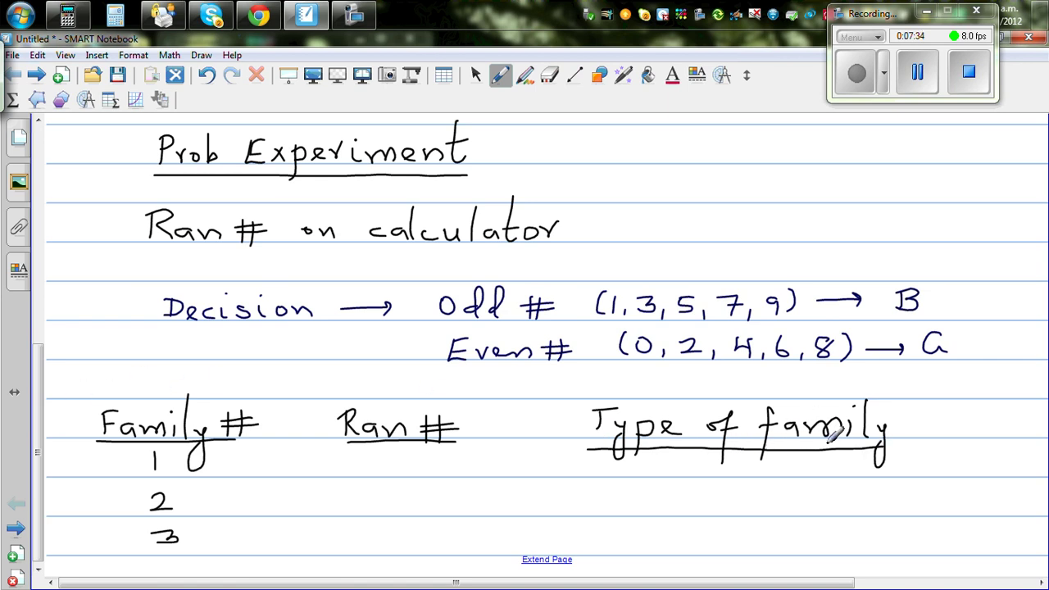
Step: Record family 1 with random number 85 from the Casio emulator and type GB
left_click(85, 22)
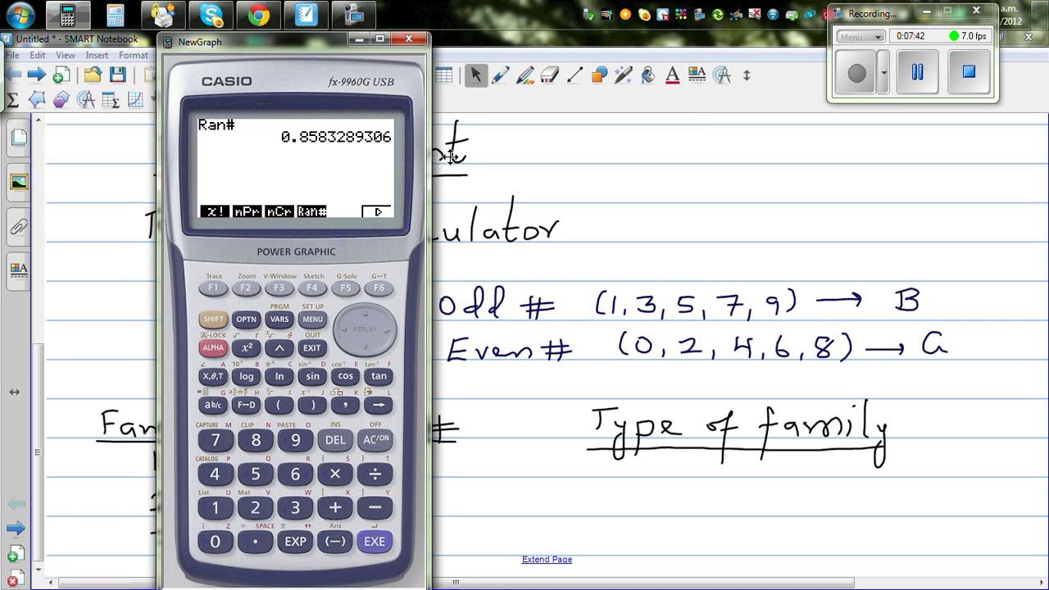
left_click(502, 77)
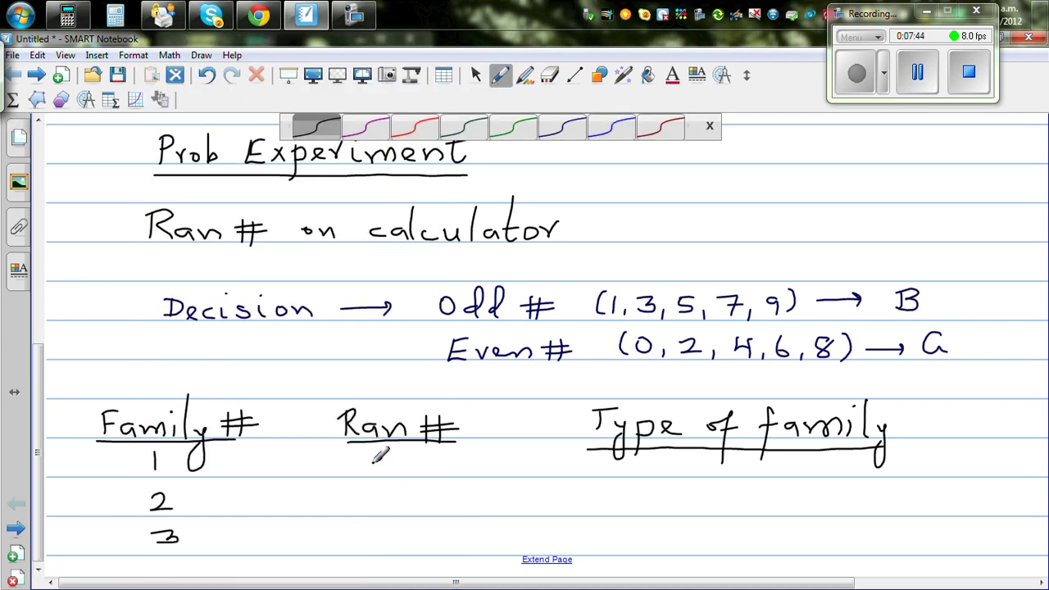
mouse_move(381, 453)
left_mouse_down()
mouse_move(374, 464)
mouse_move(378, 453)
mouse_move(402, 465)
mouse_move(412, 453)
left_mouse_up()
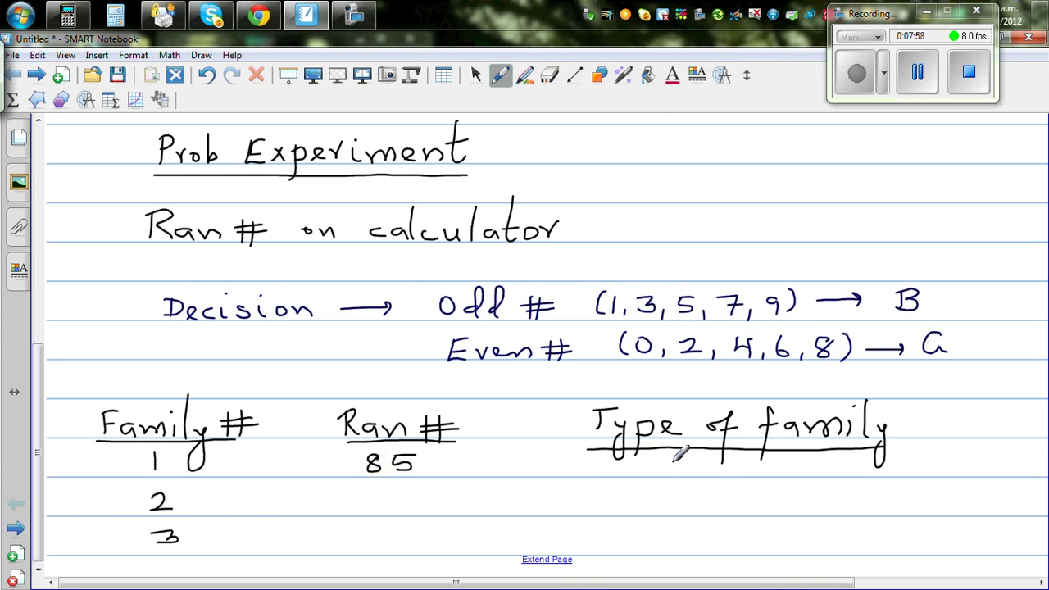
mouse_move(680, 460)
left_mouse_down()
mouse_move(685, 475)
mouse_move(695, 473)
left_mouse_up()
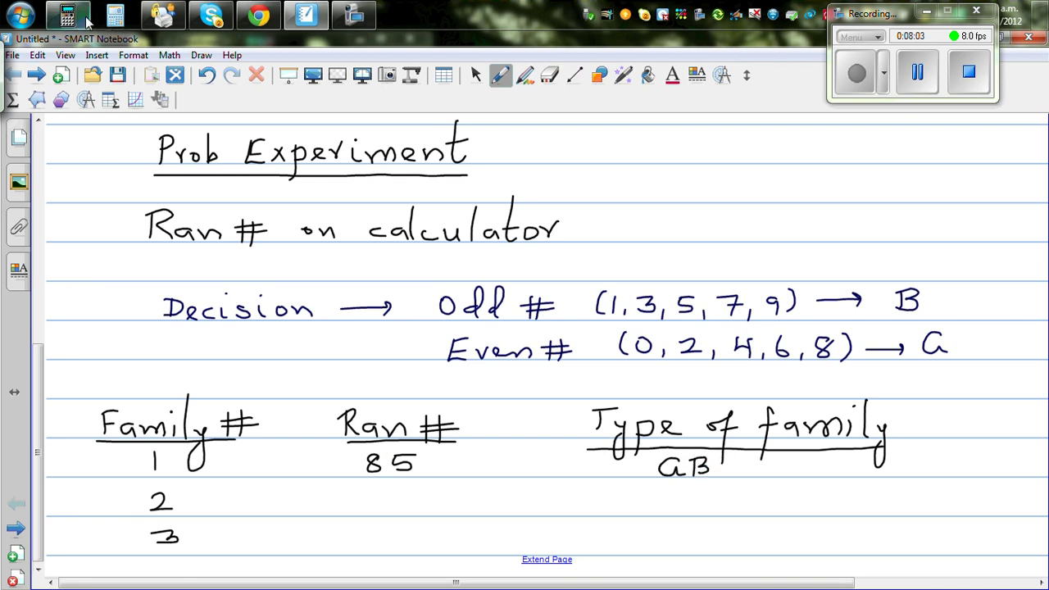
Step: Generate a second random number and record family 2 as 55, BB
left_click(82, 15)
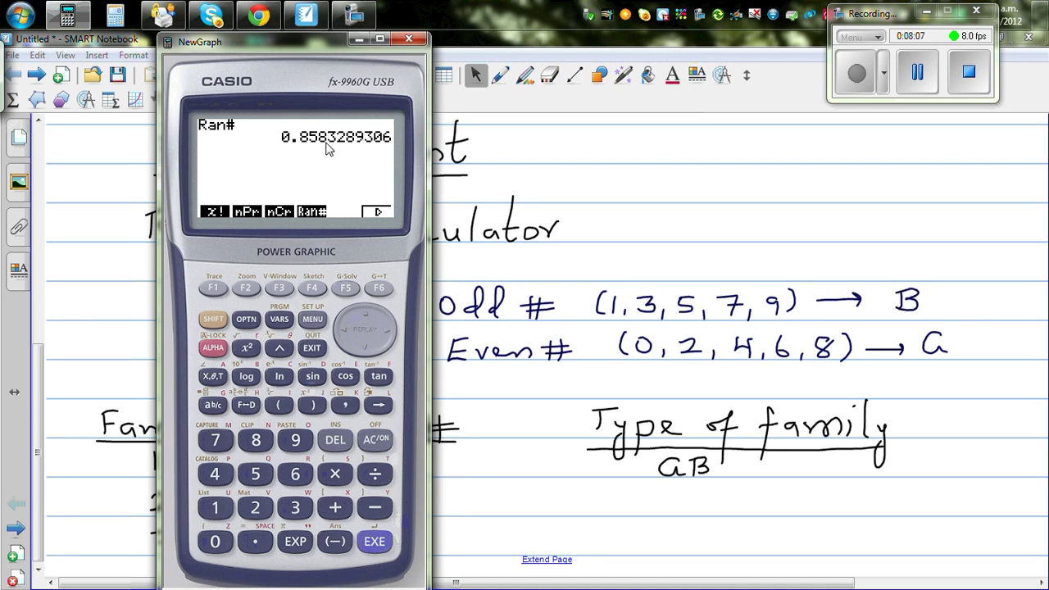
left_click(377, 542)
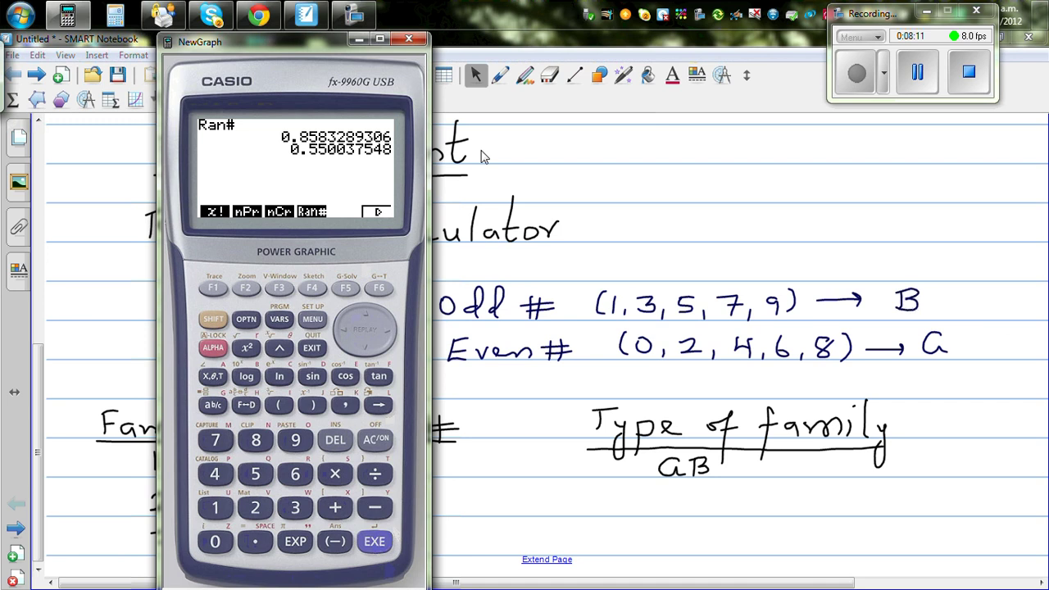
left_click(501, 75)
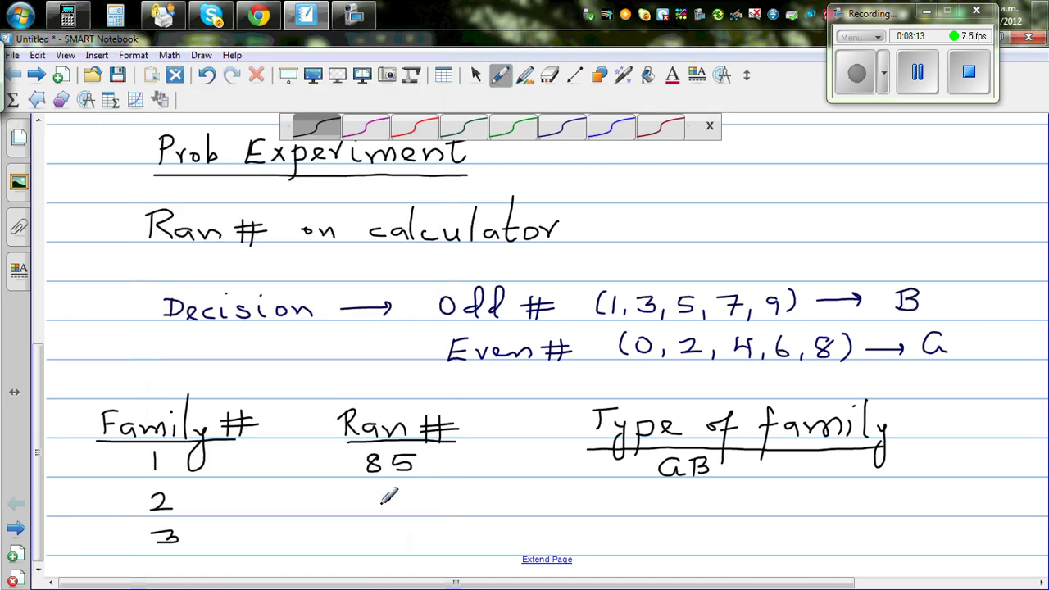
mouse_move(371, 494)
left_mouse_down()
mouse_move(399, 496)
mouse_move(385, 479)
mouse_move(394, 478)
mouse_move(408, 503)
mouse_move(436, 482)
left_mouse_up()
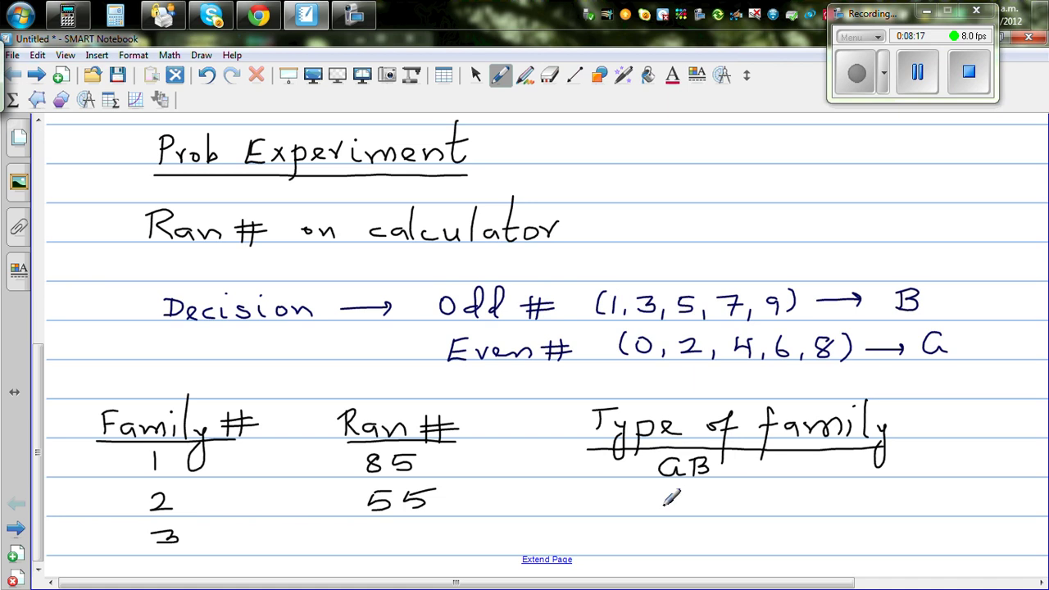
mouse_move(674, 482)
left_mouse_down()
mouse_move(683, 490)
mouse_move(675, 508)
mouse_move(702, 507)
mouse_move(718, 494)
left_mouse_up()
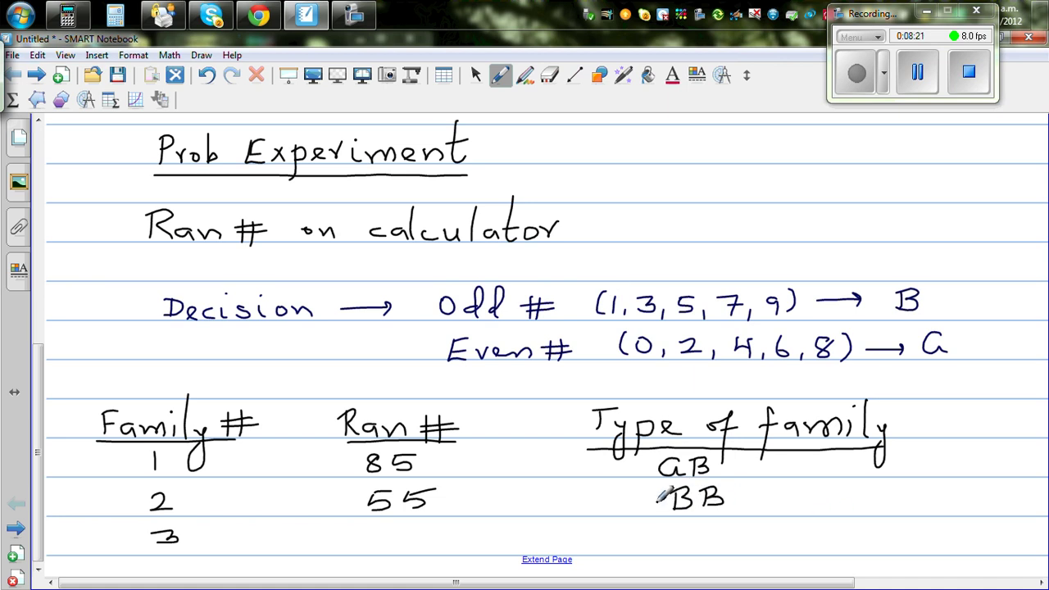
Step: Generate a third random number and record family 3 as 92, BG
left_click(67, 14)
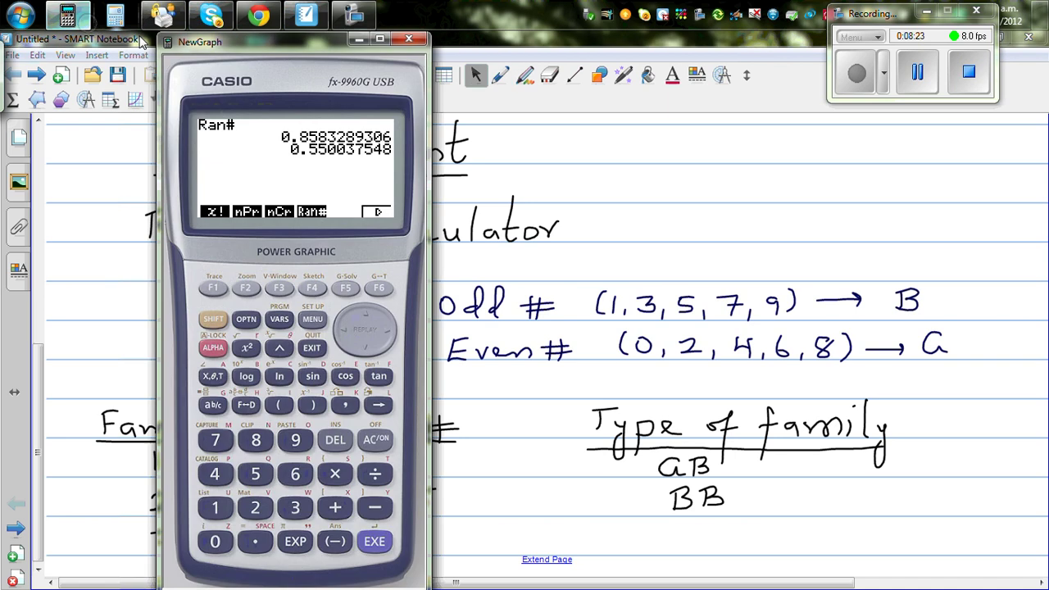
left_click(370, 544)
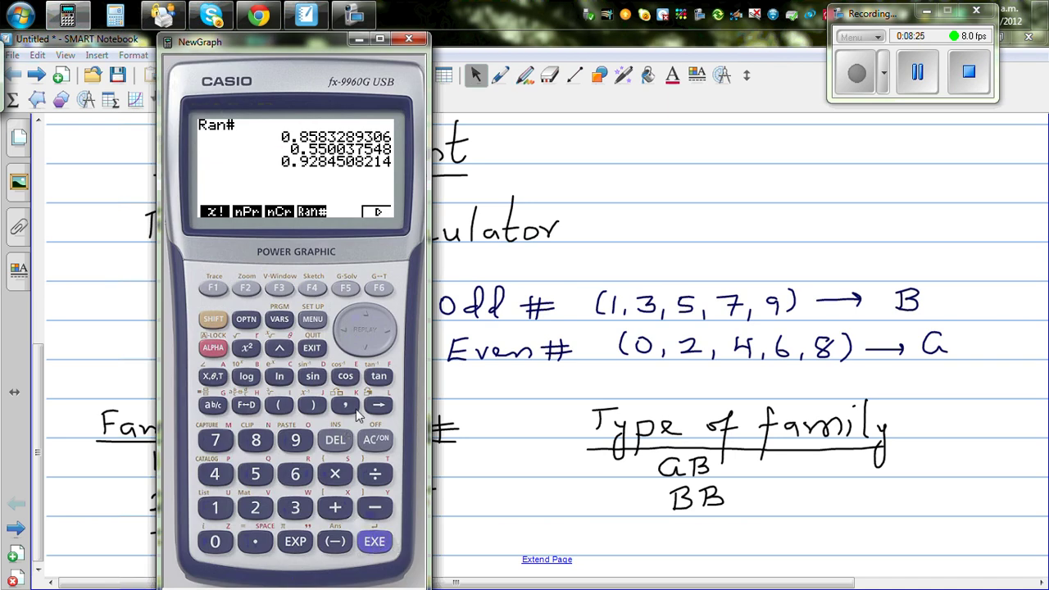
left_click(501, 75)
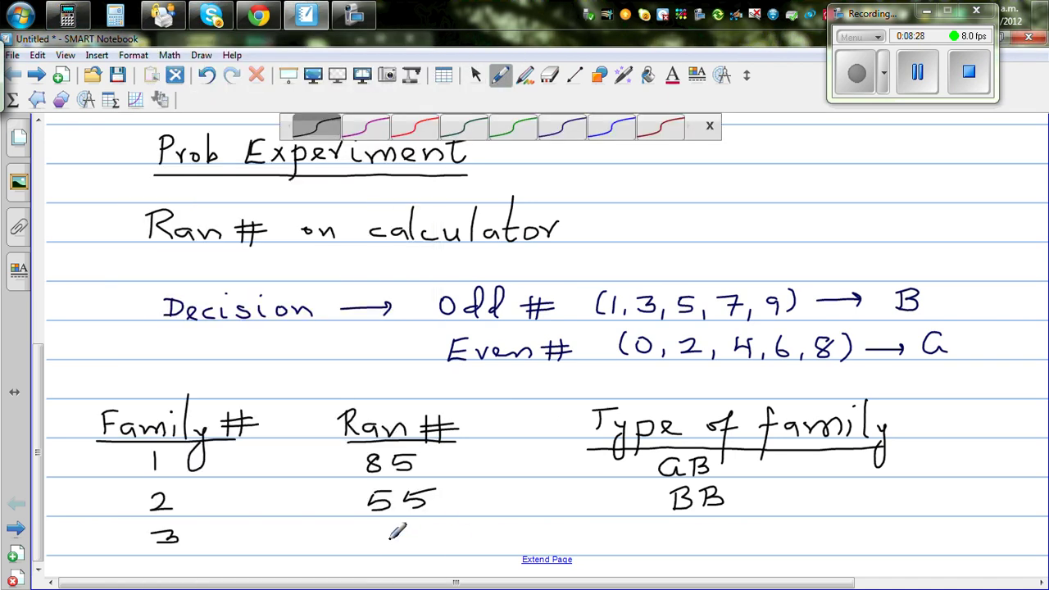
mouse_move(393, 525)
left_mouse_down()
mouse_move(401, 548)
mouse_move(428, 530)
mouse_move(436, 546)
left_mouse_up()
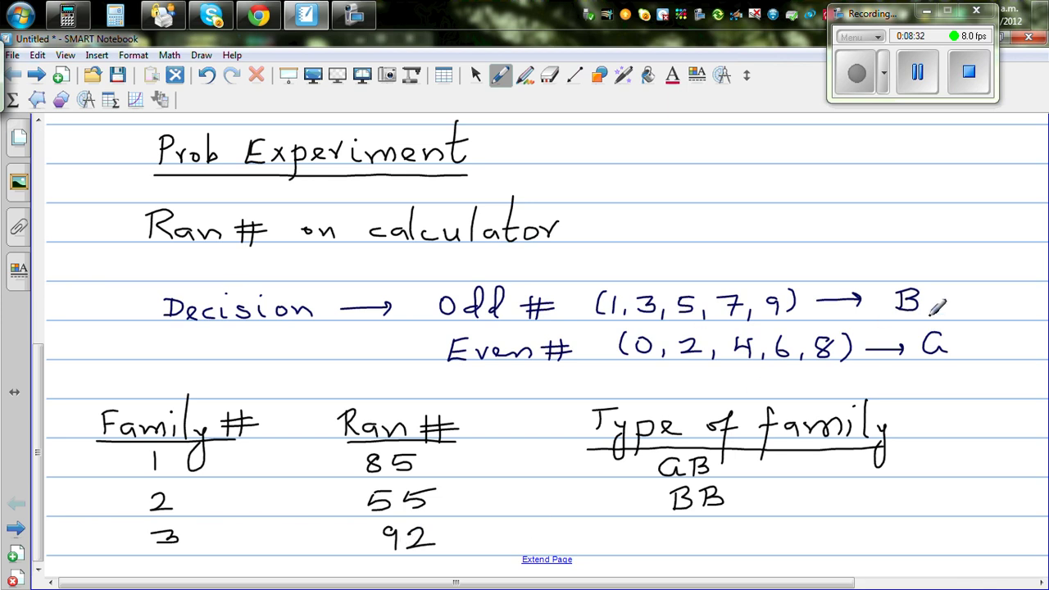
mouse_move(672, 530)
left_mouse_down()
mouse_move(672, 553)
mouse_move(675, 542)
mouse_move(672, 553)
mouse_move(726, 549)
left_mouse_up()
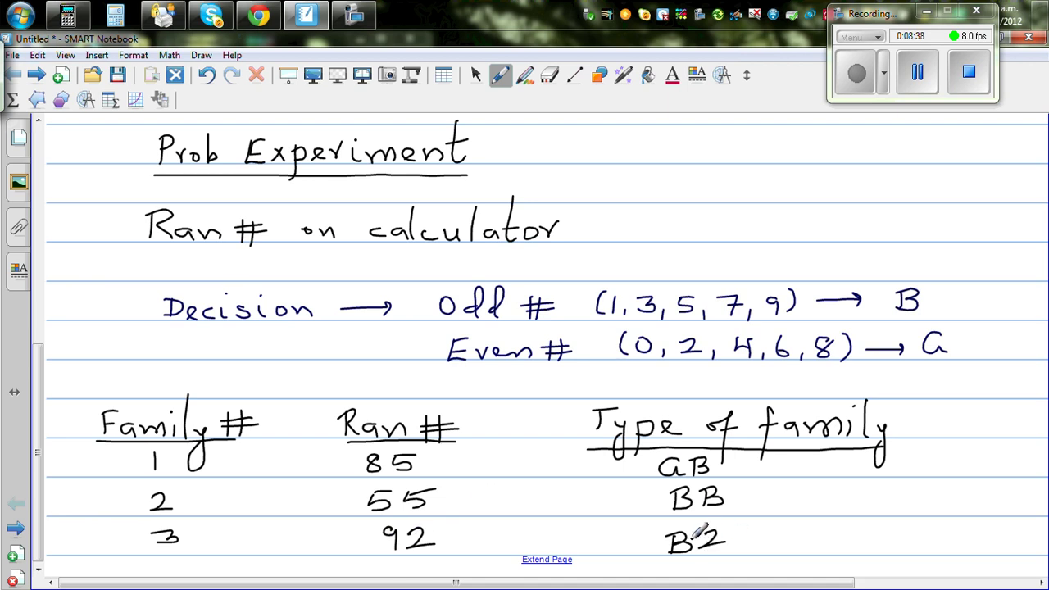
Step: Number families 4 and 5, record family 4 as 99, BB, erasing the mistaken 2
left_click(559, 558)
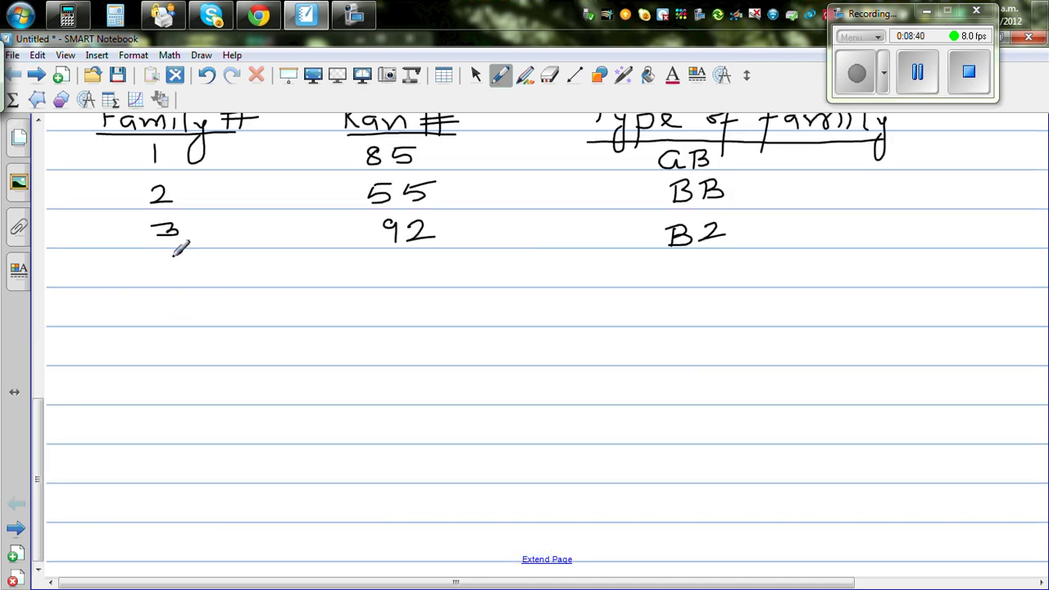
mouse_move(161, 255)
left_mouse_down()
mouse_move(175, 271)
mouse_move(162, 305)
mouse_move(186, 292)
left_mouse_up()
left_click(67, 14)
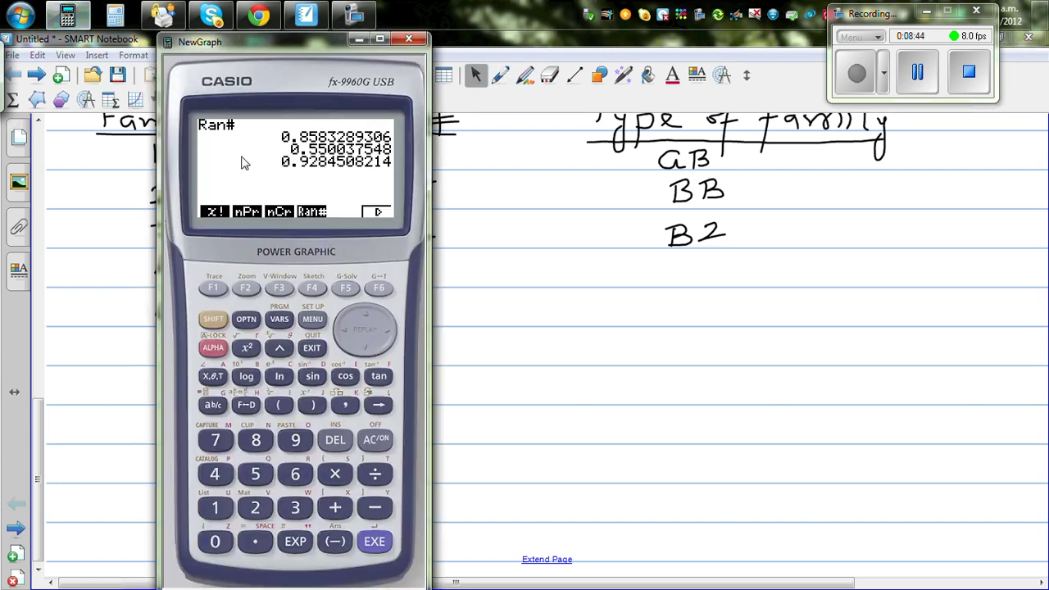
left_click(375, 539)
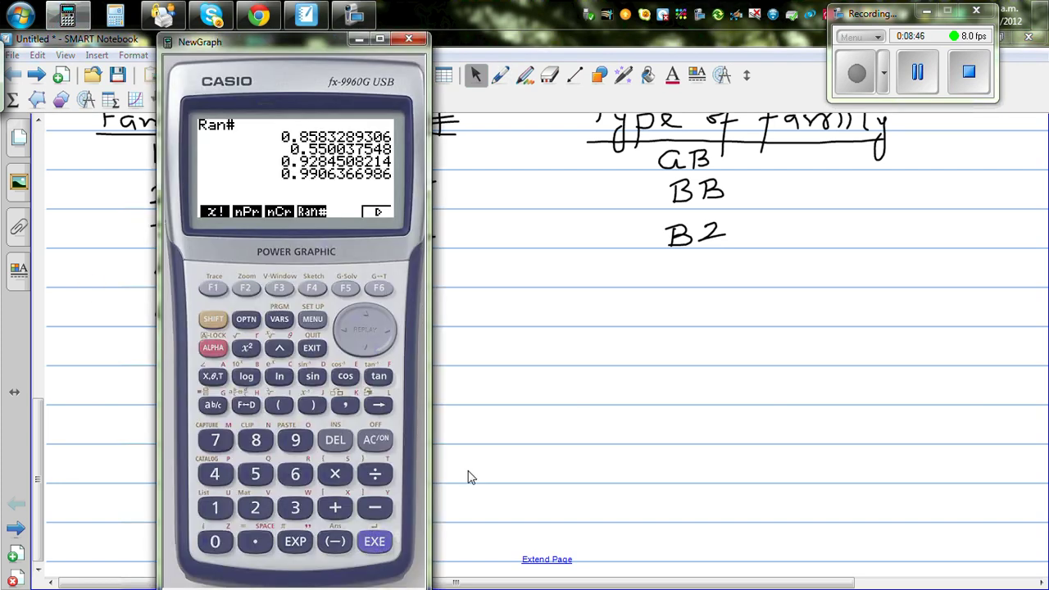
left_click(499, 78)
mouse_move(406, 258)
left_mouse_down()
mouse_move(398, 280)
mouse_move(418, 280)
left_mouse_up()
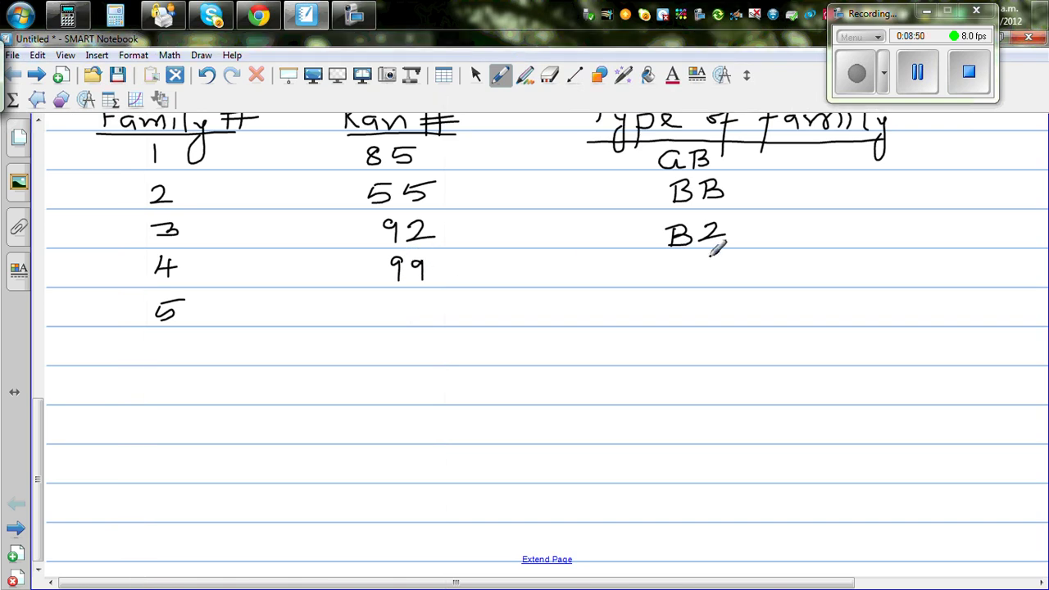
left_click(552, 77)
mouse_move(726, 217)
left_mouse_down()
mouse_move(721, 237)
mouse_move(714, 213)
mouse_move(713, 239)
mouse_move(726, 241)
left_mouse_up()
left_click(500, 76)
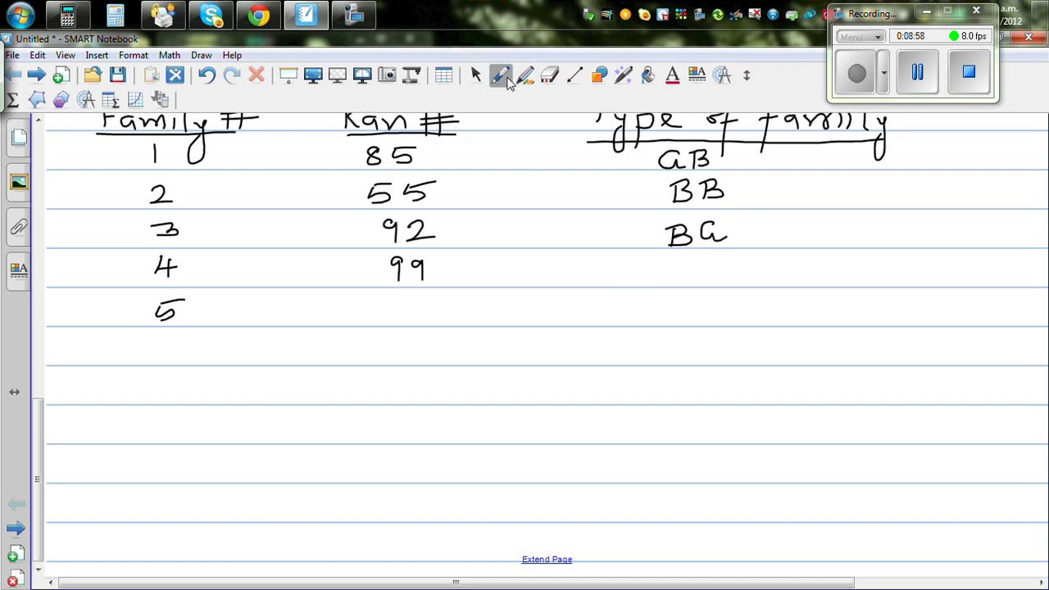
mouse_move(678, 277)
left_mouse_down()
mouse_move(717, 264)
mouse_move(707, 280)
left_mouse_up()
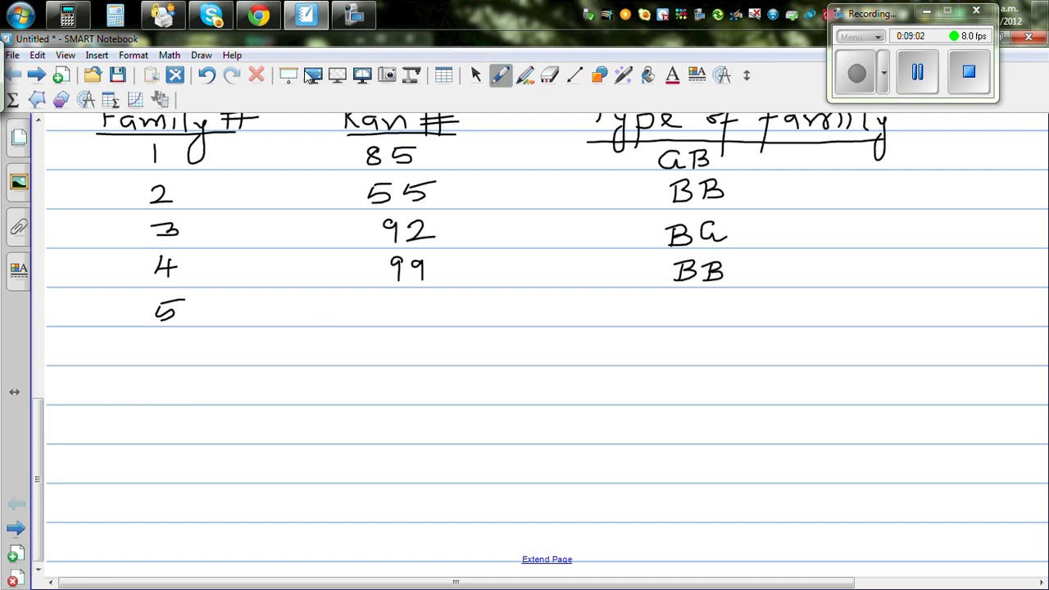
Step: Generate a fifth random number and record family 5 as 52, BG
left_click(67, 15)
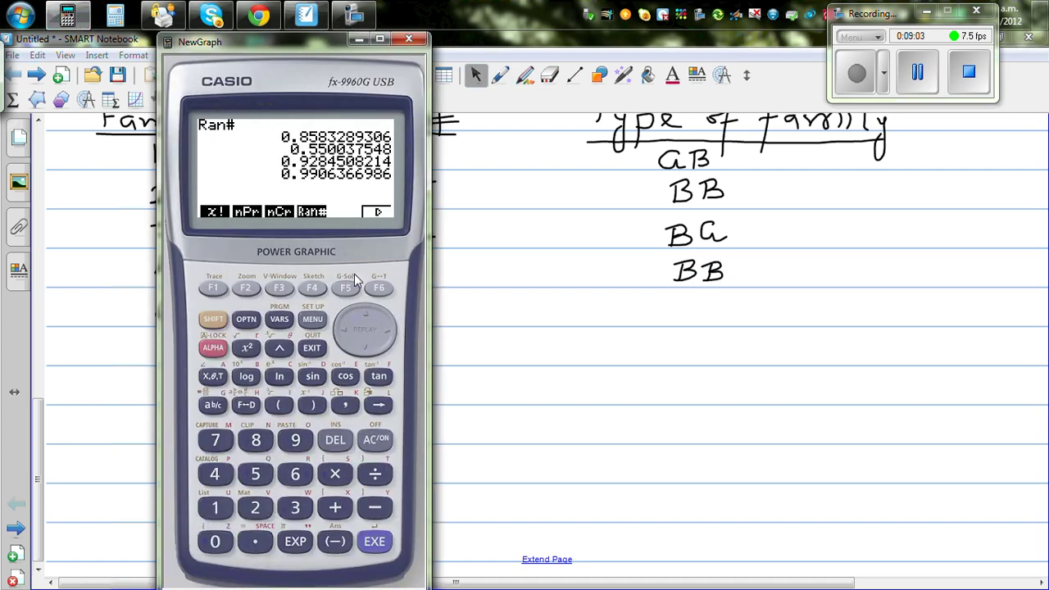
left_click(375, 542)
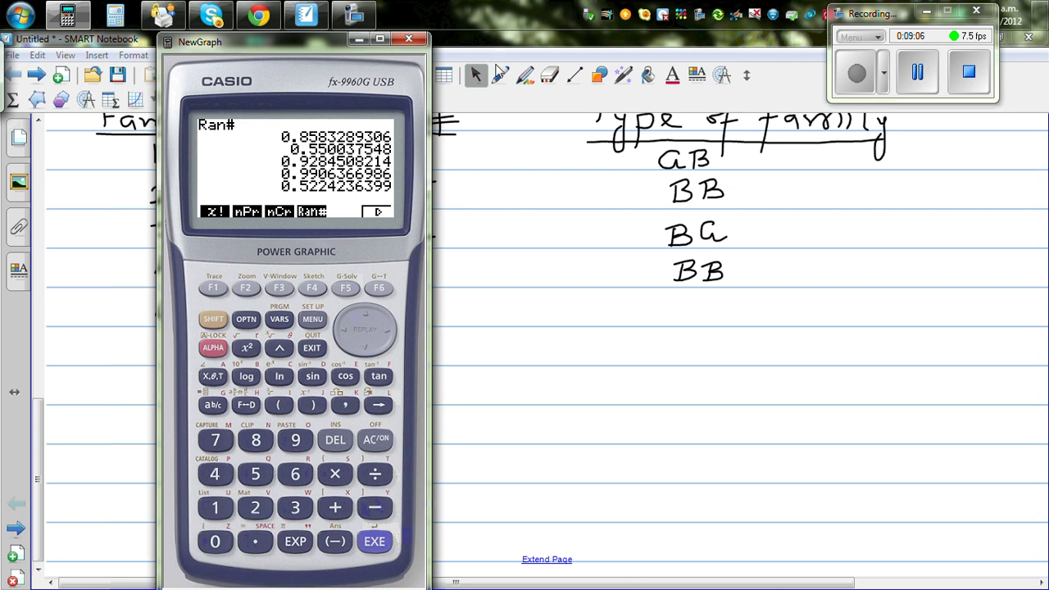
left_click(500, 76)
mouse_move(398, 295)
left_mouse_down()
mouse_move(392, 314)
mouse_move(419, 297)
mouse_move(451, 318)
left_mouse_up()
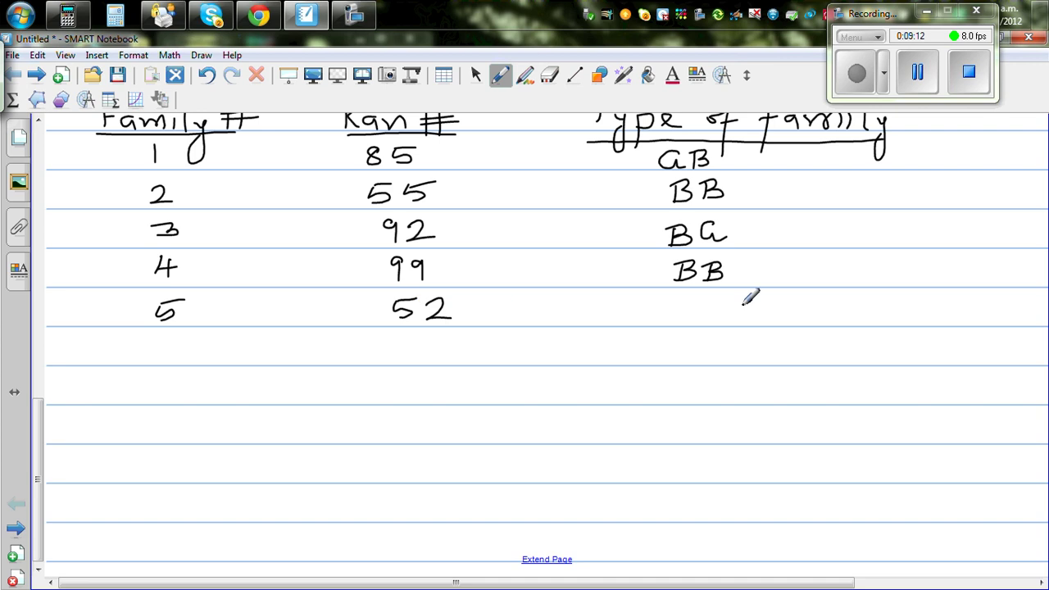
mouse_move(684, 307)
left_mouse_down()
mouse_move(702, 290)
mouse_move(744, 287)
mouse_move(736, 318)
left_mouse_up()
left_click_drag(39, 444, 39, 384)
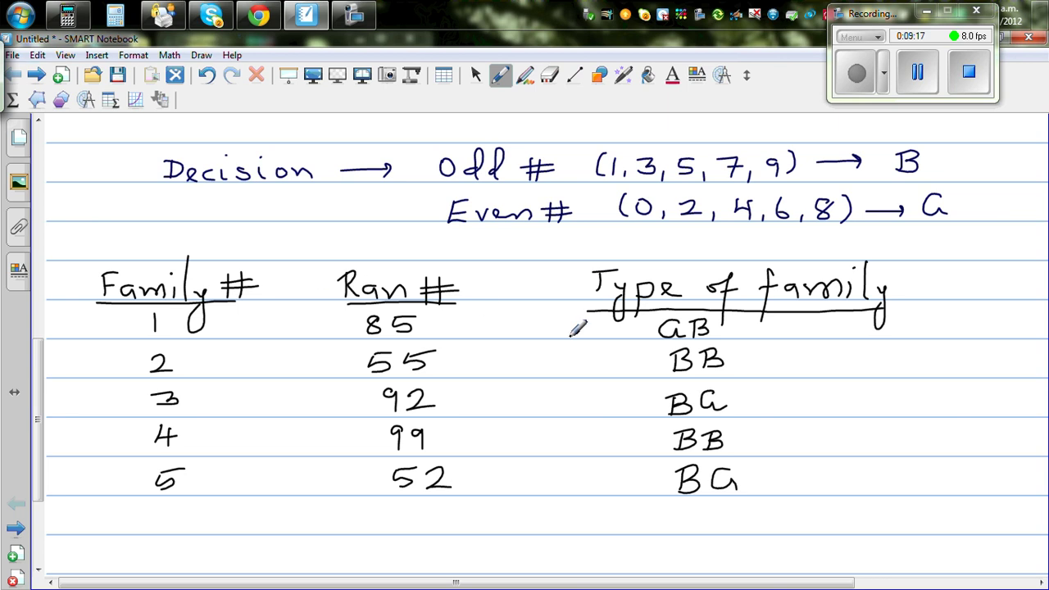
Step: In dark blue, tick the one-boy families in rows 1, 3, 5 and write P(1B) = 3/5
left_click_drag(41, 362, 41, 393)
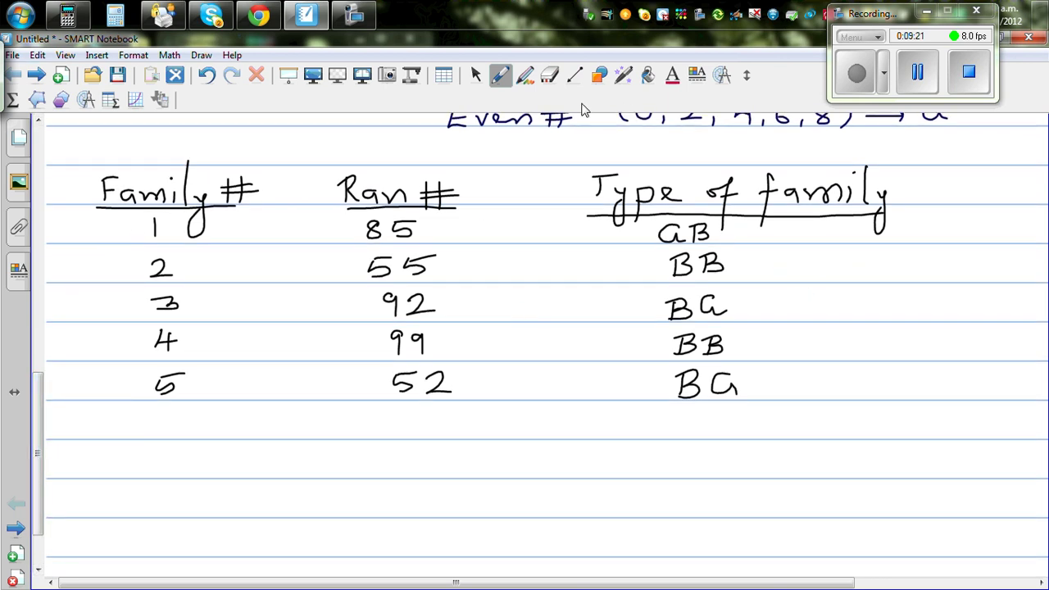
left_click(501, 76)
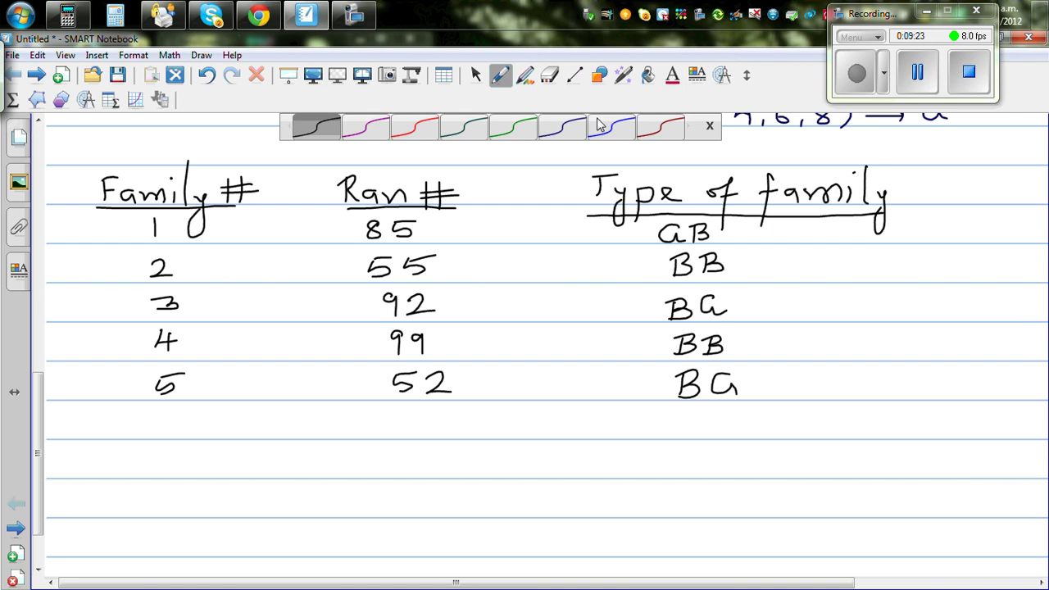
left_click(565, 131)
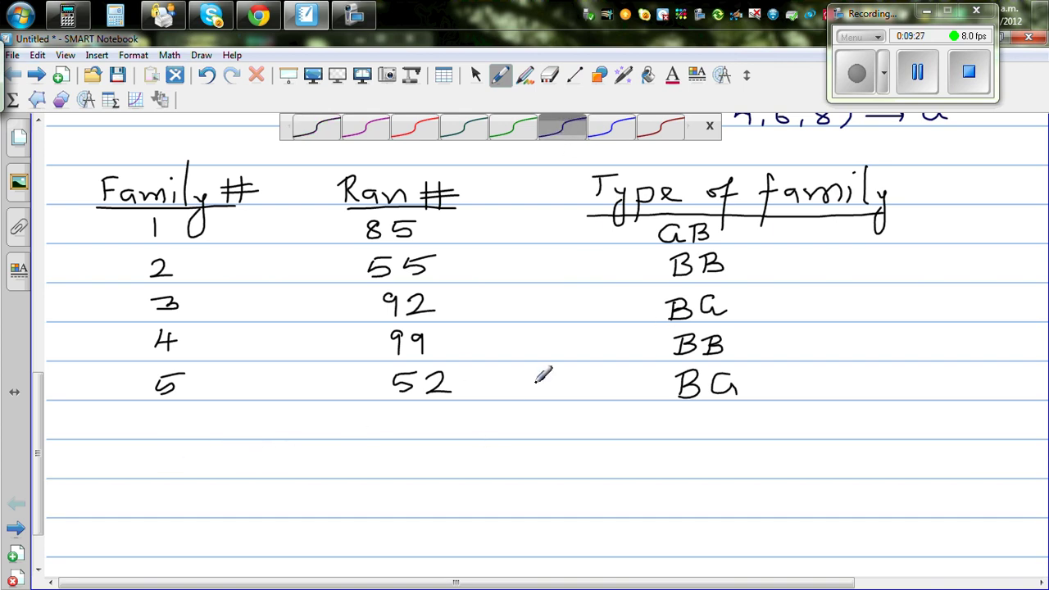
mouse_move(157, 446)
left_mouse_down()
mouse_move(227, 464)
mouse_move(228, 447)
mouse_move(247, 470)
mouse_move(312, 464)
left_mouse_up()
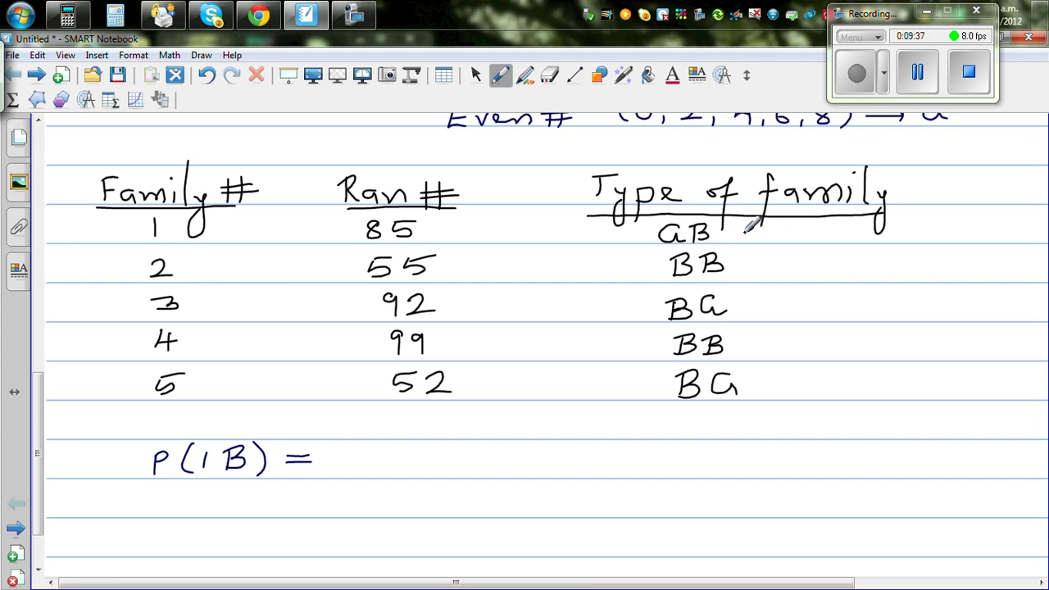
left_click_drag(733, 231, 745, 228)
left_click_drag(742, 303, 759, 298)
left_click_drag(755, 383, 777, 380)
mouse_move(342, 448)
left_mouse_down()
mouse_move(358, 452)
mouse_move(341, 467)
mouse_move(356, 482)
mouse_move(378, 474)
left_mouse_up()
left_click_drag(382, 455, 398, 453)
Step: Write P(0B) = 0/5 and P(2B) = 1/5, circle an x on row 4, and box them
mouse_move(490, 447)
left_mouse_down()
mouse_move(490, 469)
mouse_move(493, 459)
mouse_move(522, 474)
mouse_move(548, 451)
mouse_move(576, 467)
mouse_move(597, 456)
mouse_move(577, 467)
left_mouse_up()
mouse_move(607, 436)
left_mouse_down()
mouse_move(611, 470)
mouse_move(656, 456)
mouse_move(657, 464)
left_mouse_up()
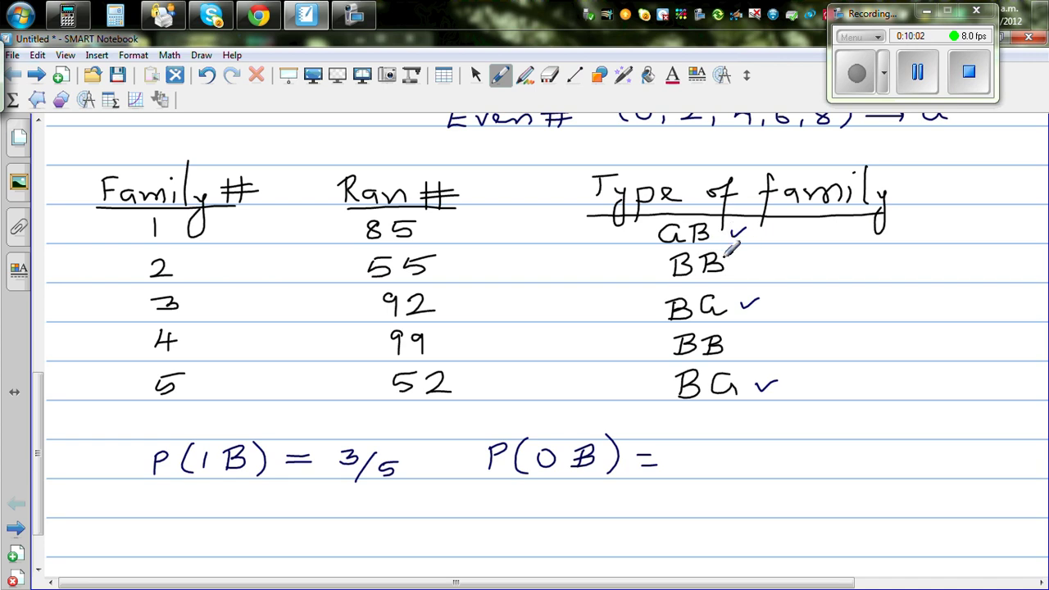
mouse_move(686, 442)
left_mouse_down()
mouse_move(683, 477)
mouse_move(730, 451)
left_mouse_up()
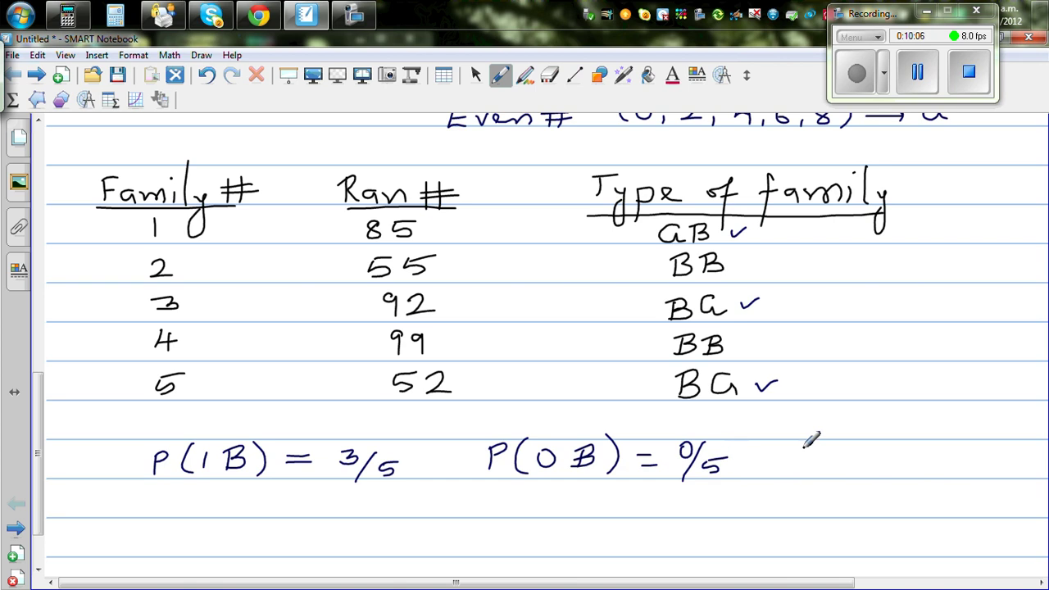
mouse_move(798, 450)
left_mouse_down()
mouse_move(829, 468)
mouse_move(869, 461)
mouse_move(871, 445)
mouse_move(869, 462)
mouse_move(880, 447)
mouse_move(882, 458)
mouse_move(886, 437)
mouse_move(884, 473)
mouse_move(938, 462)
left_mouse_up()
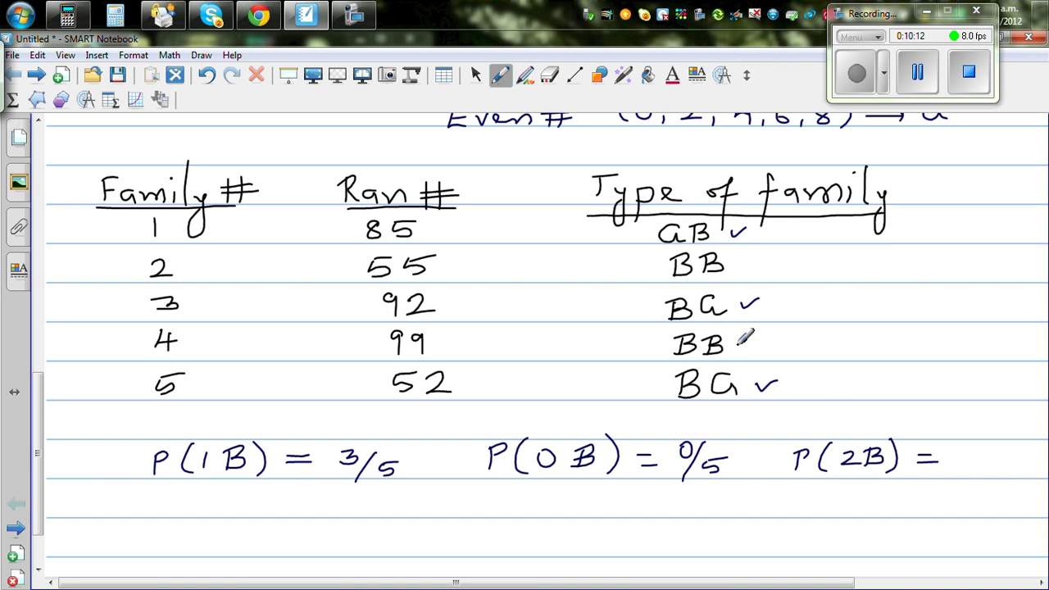
mouse_move(743, 337)
left_mouse_down()
mouse_move(763, 353)
mouse_move(735, 337)
left_mouse_up()
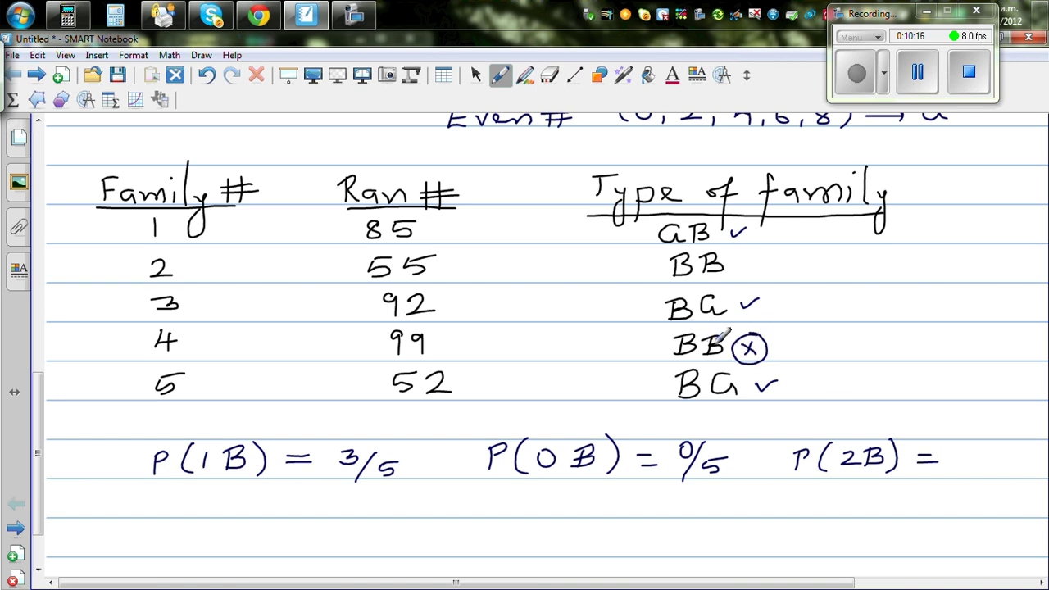
mouse_move(958, 446)
left_mouse_down()
mouse_move(958, 470)
mouse_move(978, 466)
left_mouse_up()
left_click_drag(980, 447, 994, 448)
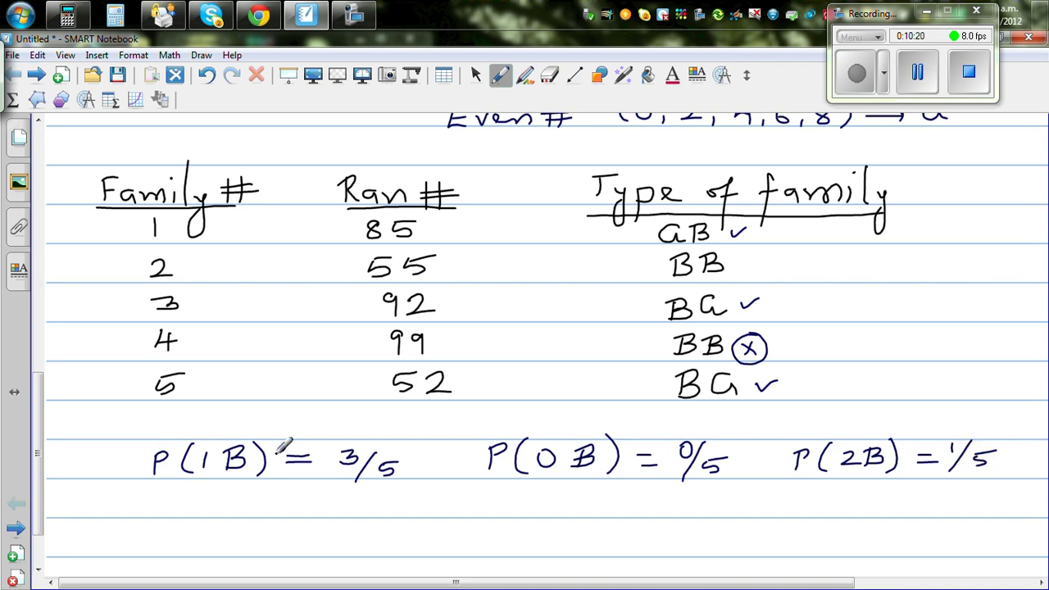
mouse_move(135, 422)
left_mouse_down()
mouse_move(134, 497)
mouse_move(146, 420)
mouse_move(589, 410)
mouse_move(1000, 421)
mouse_move(995, 490)
mouse_move(582, 508)
mouse_move(131, 497)
left_mouse_up()
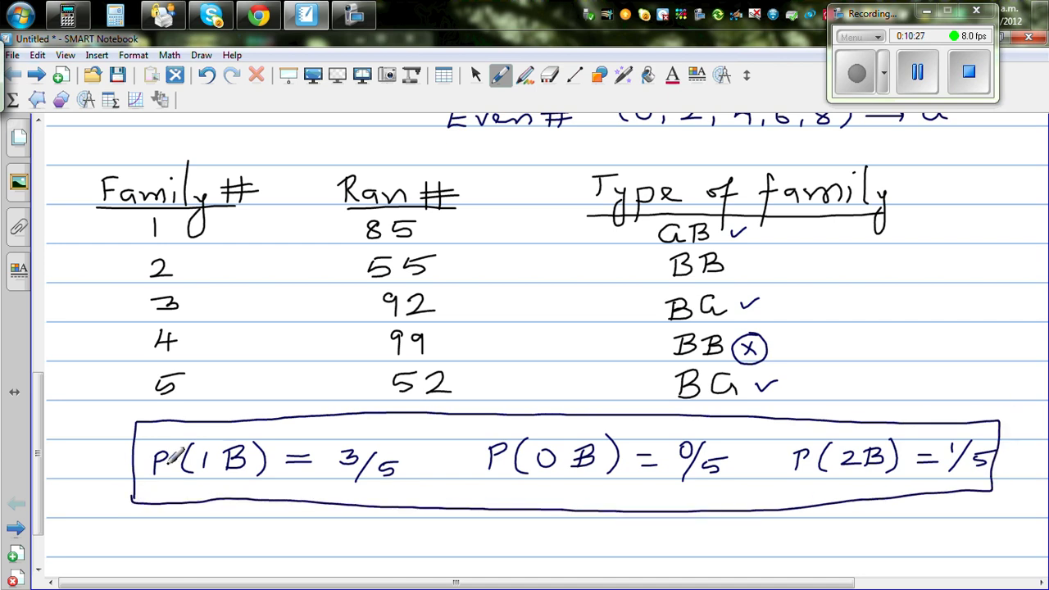
left_click_drag(38, 434, 31, 262)
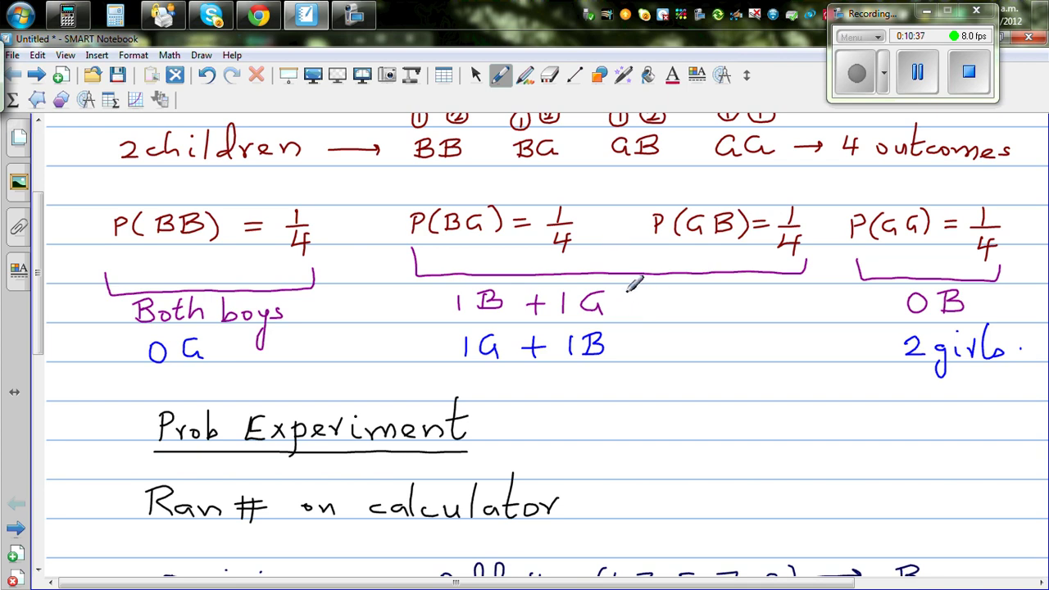
Step: In purple ink, write P(2B) = 1/4 under the both-boys group
left_click(498, 77)
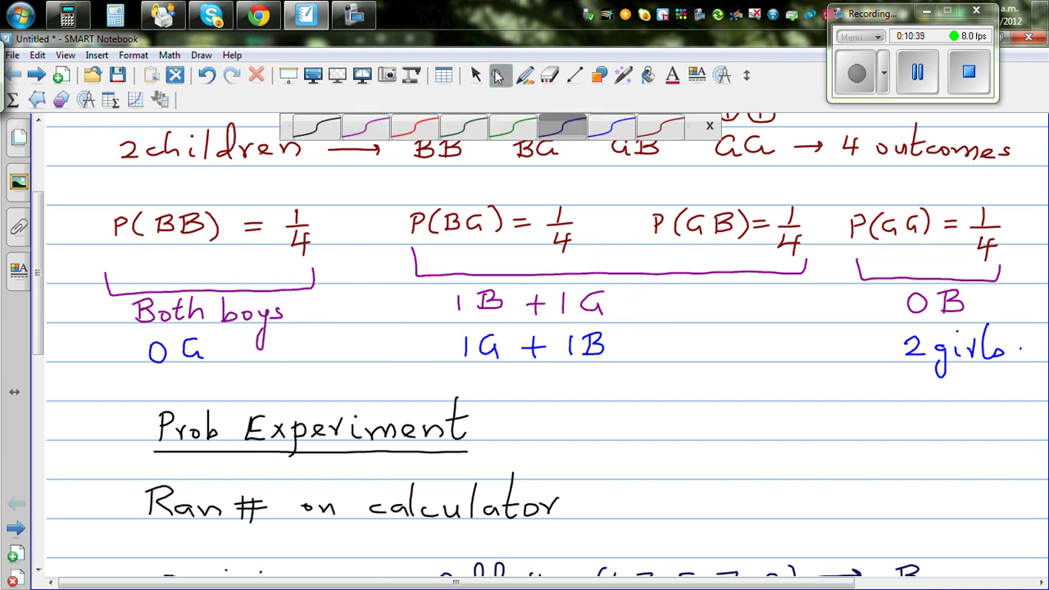
left_click(372, 131)
mouse_move(89, 378)
left_mouse_down()
mouse_move(88, 398)
mouse_move(90, 388)
mouse_move(124, 394)
mouse_move(119, 381)
mouse_move(135, 394)
mouse_move(207, 378)
mouse_move(232, 391)
mouse_move(253, 385)
left_mouse_up()
left_click_drag(248, 374, 247, 395)
Step: Write P(1B) = 1/2 under 1G + 1B and P(0B) = 1/4 under 2 girls
mouse_move(448, 389)
left_mouse_down()
mouse_move(495, 383)
mouse_move(507, 368)
mouse_move(532, 389)
mouse_move(575, 377)
mouse_move(564, 381)
mouse_move(595, 397)
mouse_move(631, 394)
left_mouse_up()
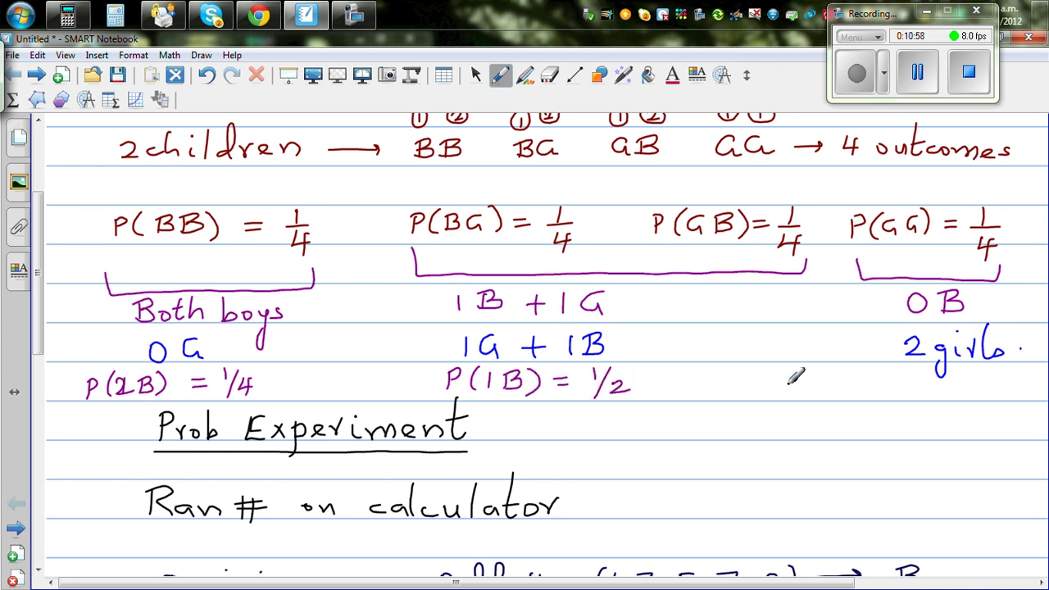
mouse_move(872, 391)
left_mouse_down()
mouse_move(911, 378)
mouse_move(956, 396)
mouse_move(983, 380)
left_mouse_up()
left_click_drag(968, 388, 993, 381)
mouse_move(1006, 365)
left_mouse_down()
mouse_move(997, 396)
mouse_move(1025, 392)
mouse_move(1019, 399)
left_mouse_up()
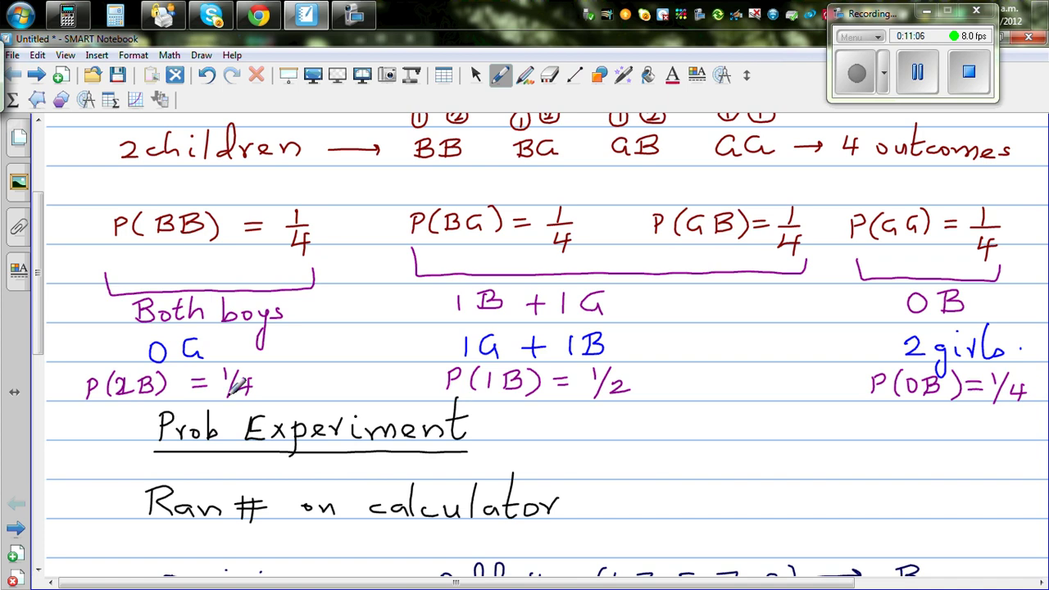